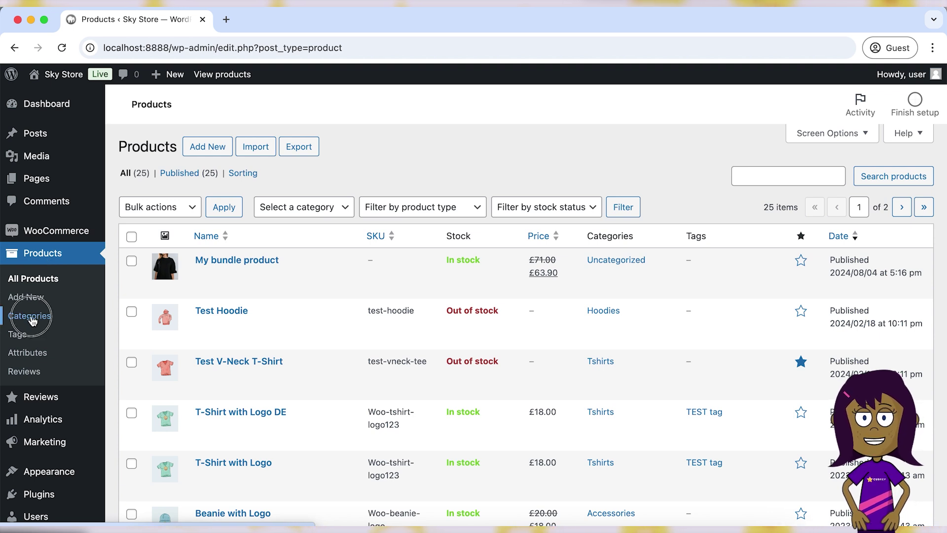
Read the categories page heading and the explanation of how product categories work.
{"action": "left_click_drag", "start_coordinate": [129, 148], "coordinate": [249, 153]}
{"action": "left_click", "coordinate": [249, 153]}
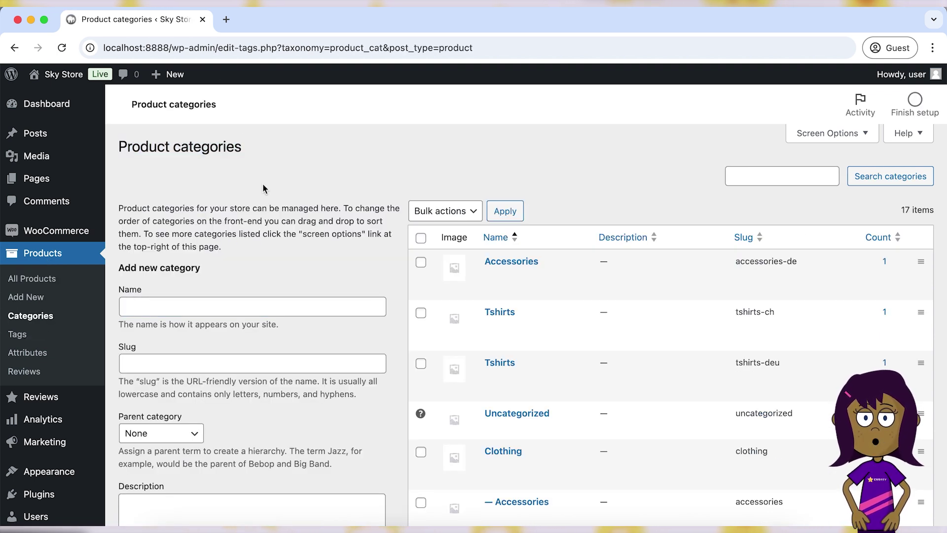
{"action": "scroll", "coordinate": [352, 432], "scroll_direction": "down", "scroll_amount": 1}
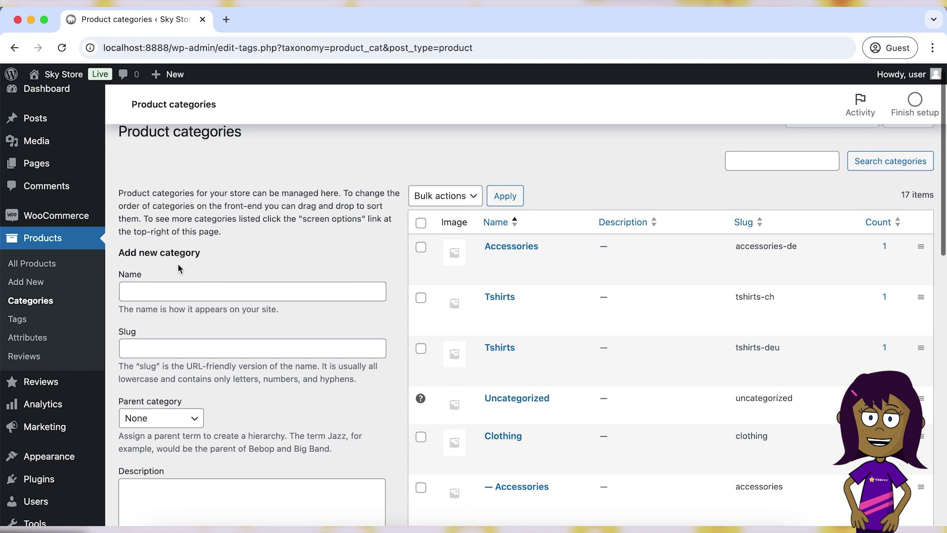
{"action": "left_click_drag", "start_coordinate": [120, 192], "coordinate": [264, 242]}
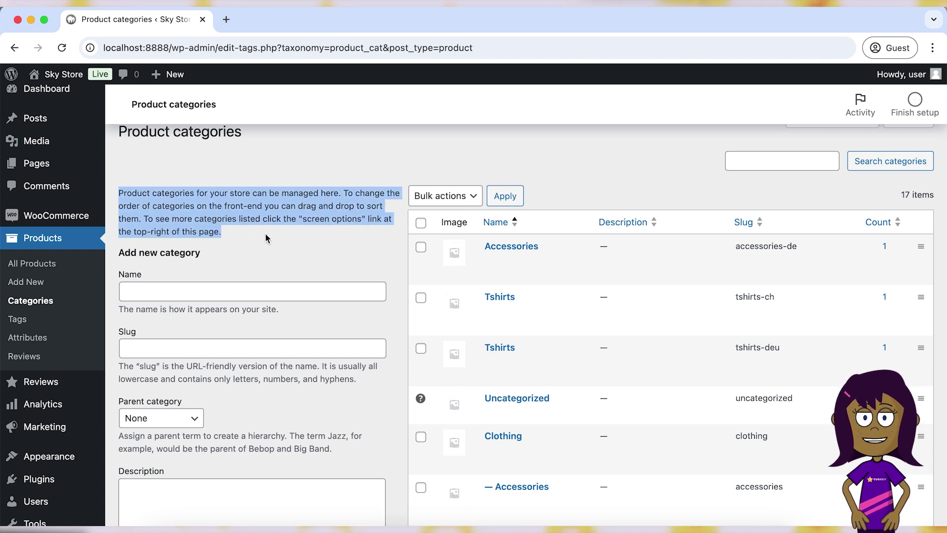
{"action": "left_click", "coordinate": [265, 233]}
Scroll through the 17 existing categories down to Women and its Dresses subcategory.
{"action": "scroll", "coordinate": [395, 305], "scroll_direction": "down", "scroll_amount": 5}
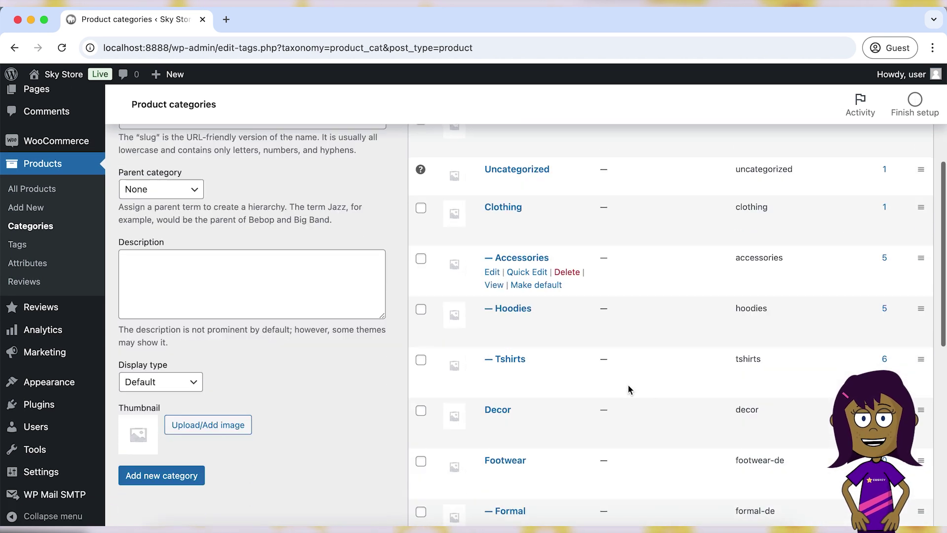
{"action": "scroll", "coordinate": [627, 384], "scroll_direction": "down", "scroll_amount": 9}
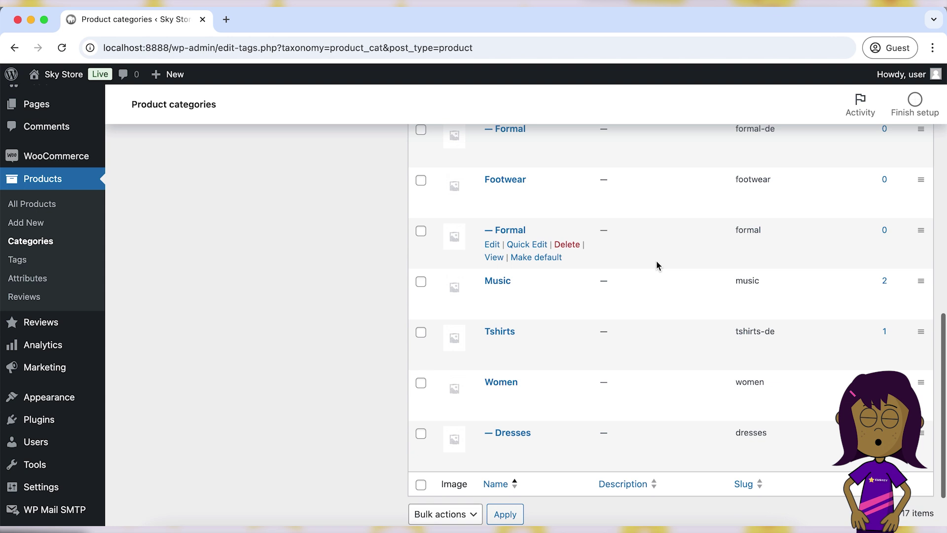
{"action": "scroll", "coordinate": [656, 261], "scroll_direction": "up", "scroll_amount": 15}
{"action": "scroll", "coordinate": [657, 262], "scroll_direction": "down", "scroll_amount": 7}
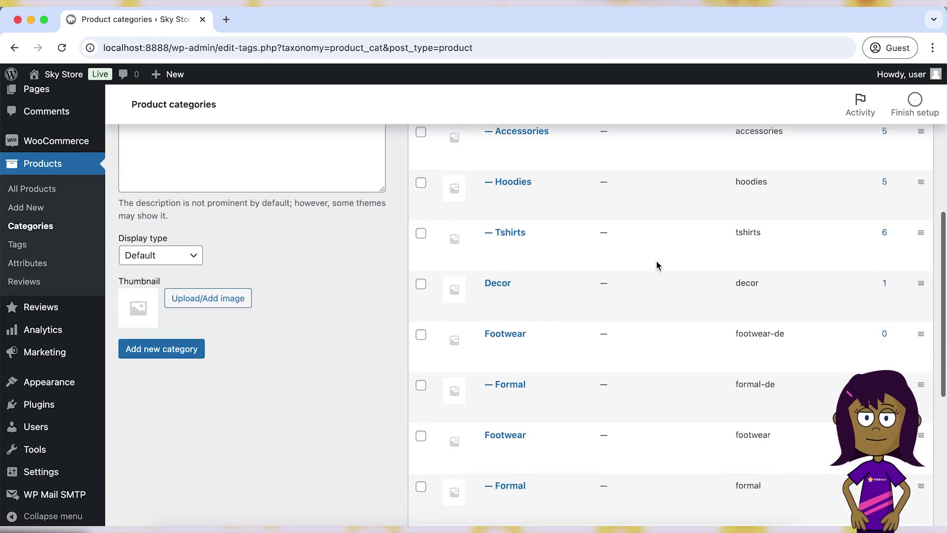
{"action": "scroll", "coordinate": [656, 265], "scroll_direction": "down", "scroll_amount": 7}
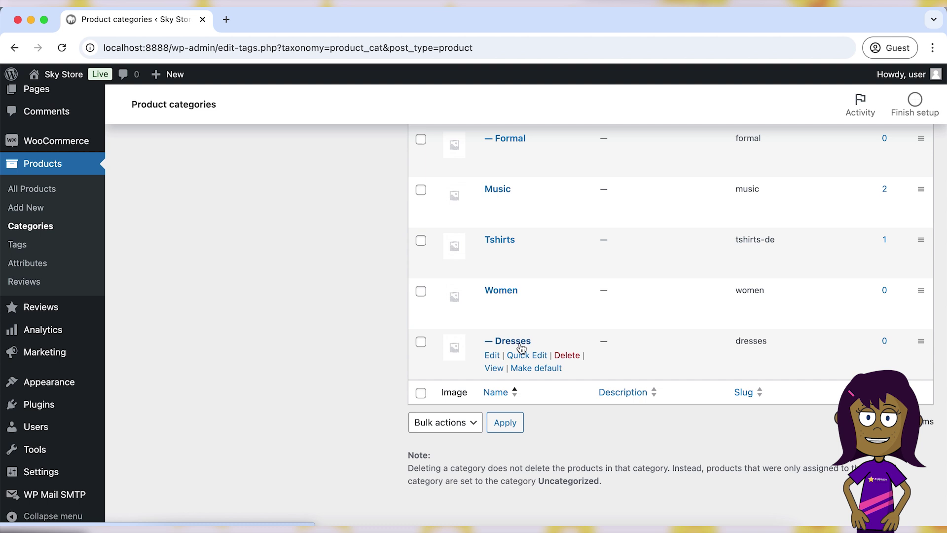
{"action": "double_click", "coordinate": [421, 343]}
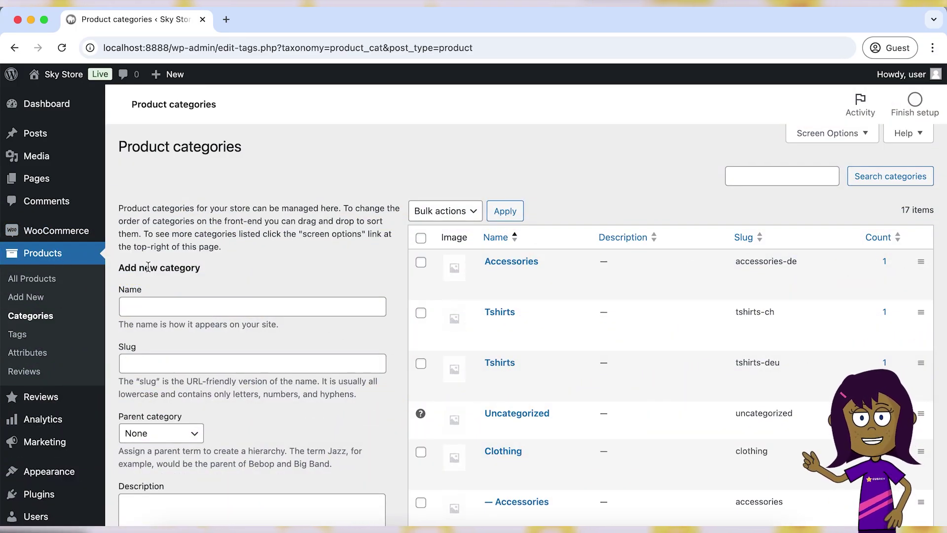
Enter the name 'Test category' and the slug 'test-category'.
{"action": "left_click", "coordinate": [178, 306]}
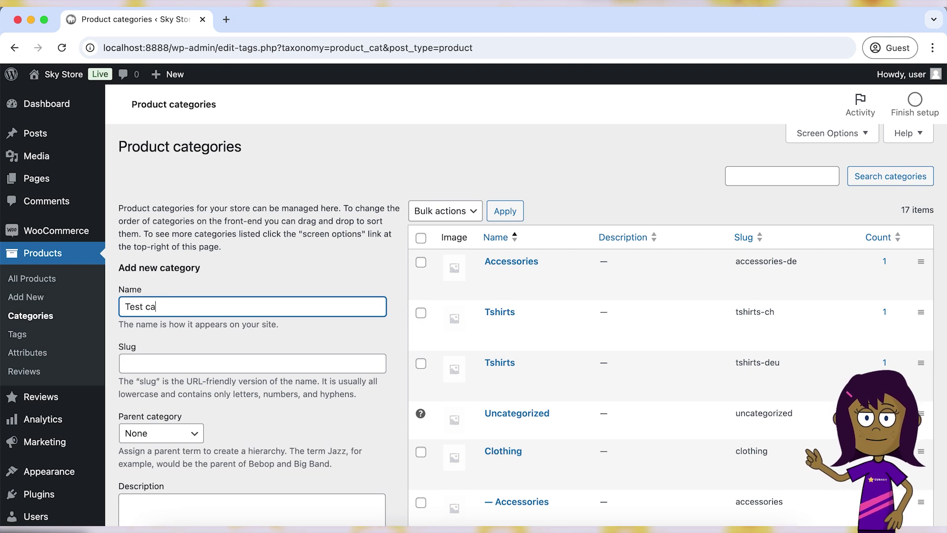
{"action": "left_click", "coordinate": [179, 358]}
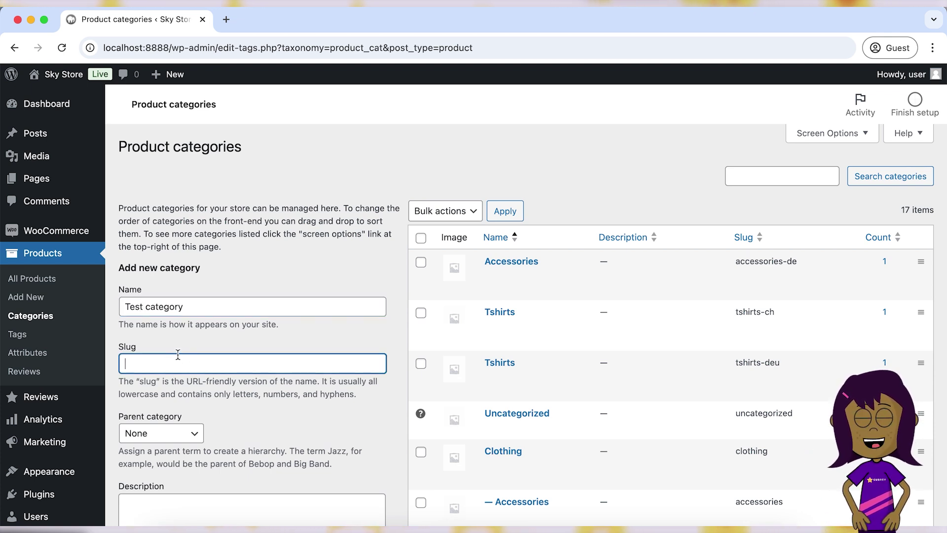
{"action": "scroll", "coordinate": [178, 355], "scroll_direction": "down", "scroll_amount": 2}
{"action": "left_click", "coordinate": [173, 311]}
{"action": "type", "text": "test-category"}
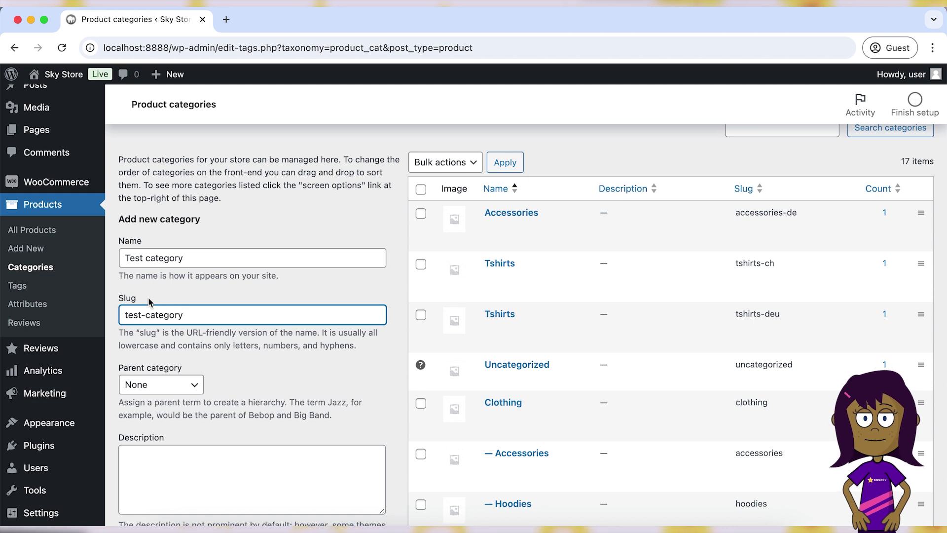
Keep Parent at None and Display type at Default, add a short description, and create the category.
{"action": "scroll", "coordinate": [149, 302], "scroll_direction": "down", "scroll_amount": 2}
{"action": "left_click", "coordinate": [173, 330]}
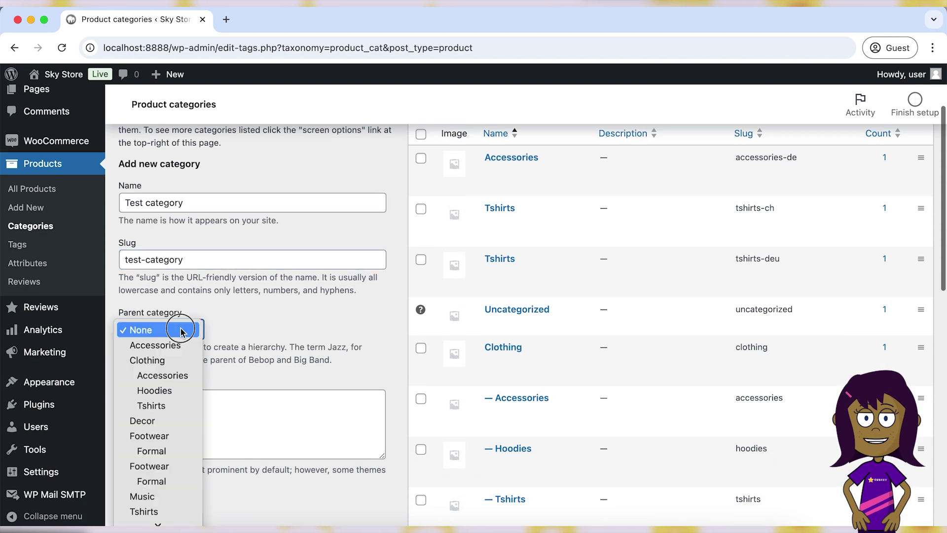
{"action": "left_click", "coordinate": [144, 337]}
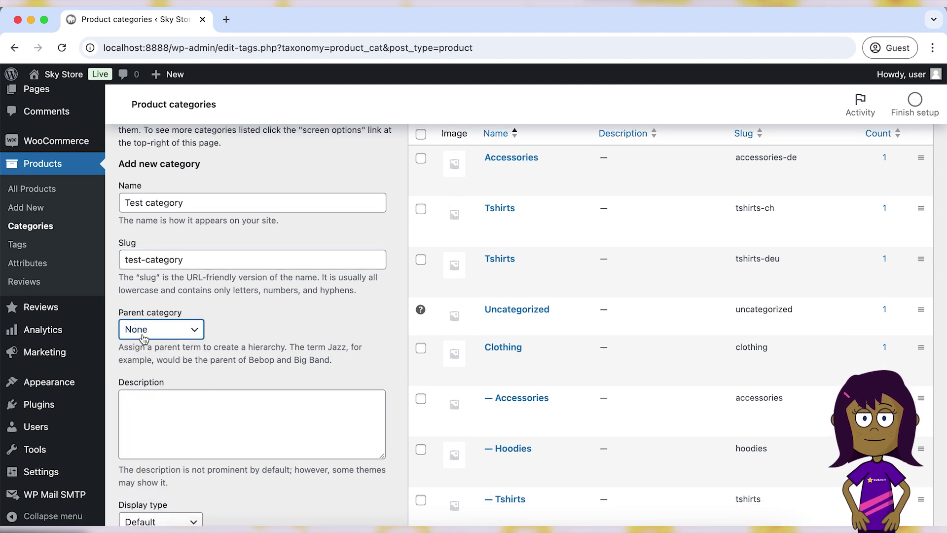
{"action": "left_click", "coordinate": [197, 429]}
{"action": "type", "text": "Some description for the"}
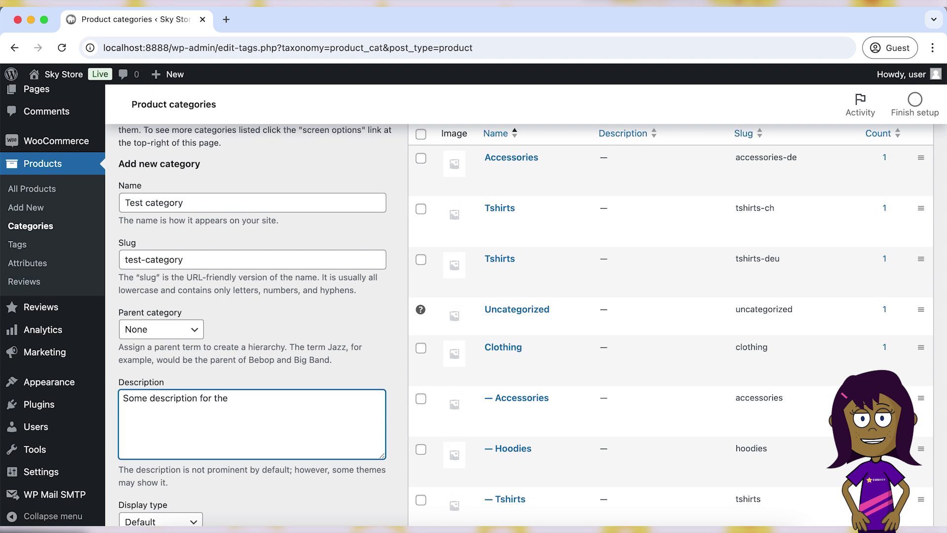
{"action": "scroll", "coordinate": [247, 429], "scroll_direction": "down", "scroll_amount": 3}
{"action": "left_click", "coordinate": [159, 383]}
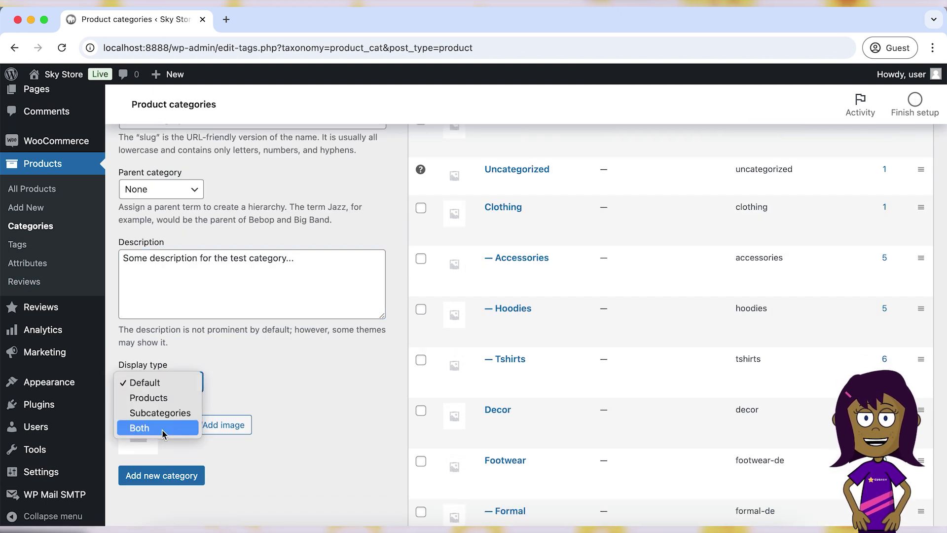
{"action": "left_click", "coordinate": [176, 428]}
{"action": "scroll", "coordinate": [175, 427], "scroll_direction": "down", "scroll_amount": 2}
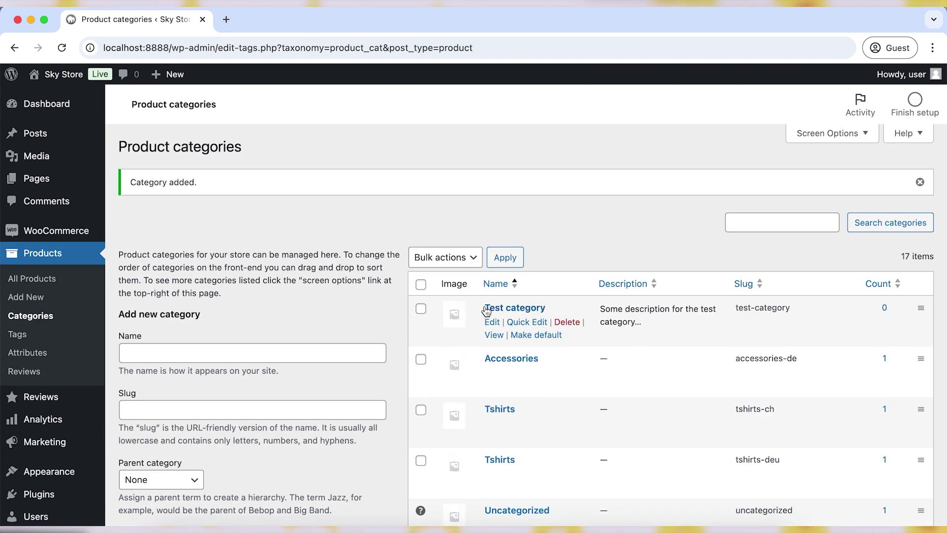
{"action": "left_click", "coordinate": [421, 309]}
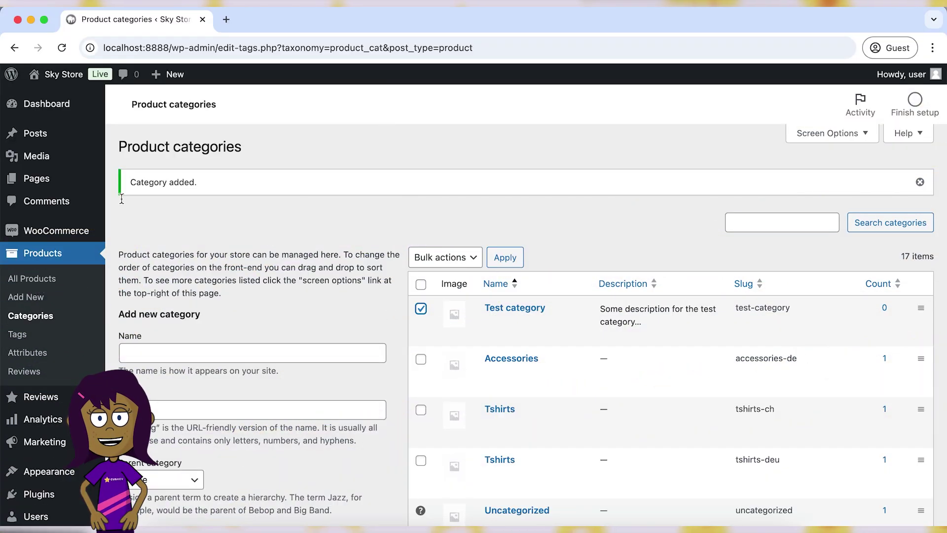
Check the Product categories panel of T-Shirt with Logo for the Test category.
{"action": "left_click", "coordinate": [34, 280]}
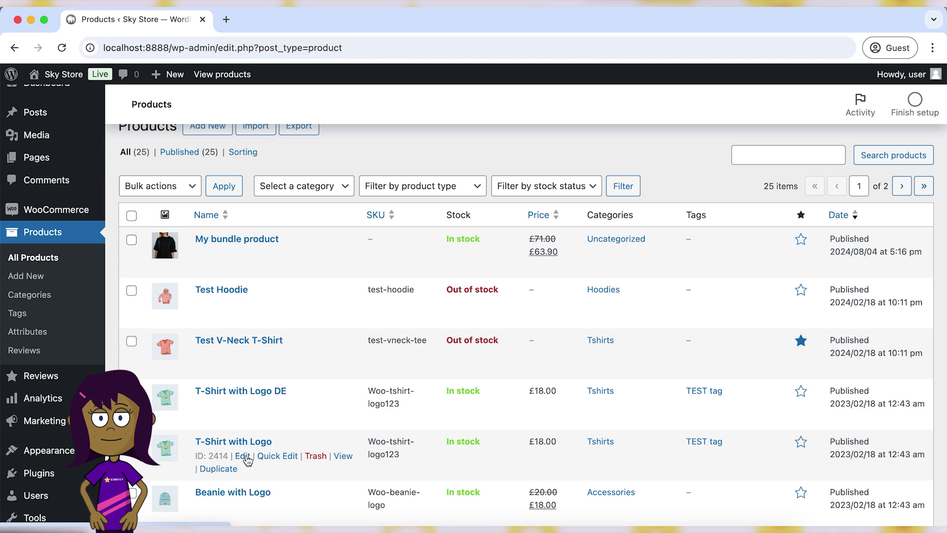
{"action": "scroll", "coordinate": [748, 314], "scroll_direction": "down", "scroll_amount": 7}
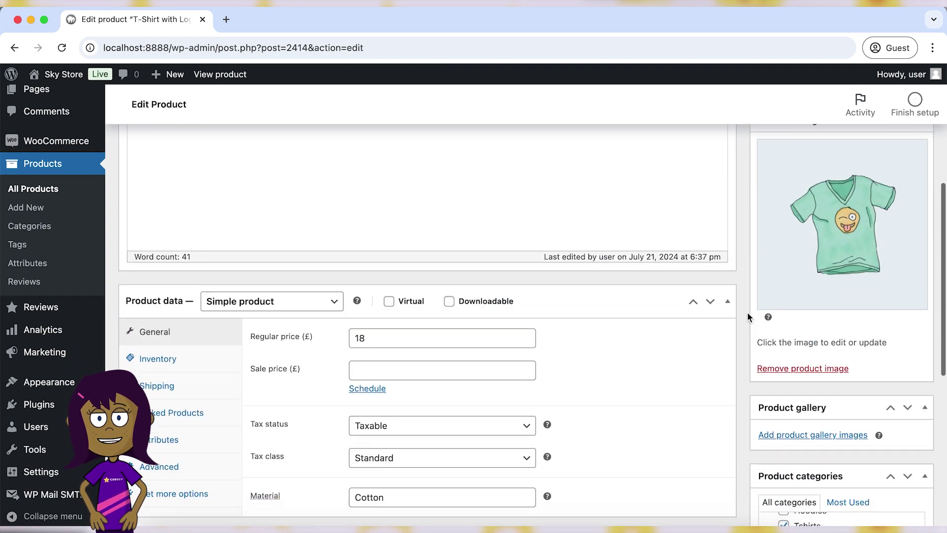
{"action": "scroll", "coordinate": [748, 316], "scroll_direction": "down", "scroll_amount": 3}
{"action": "left_click", "coordinate": [816, 239]}
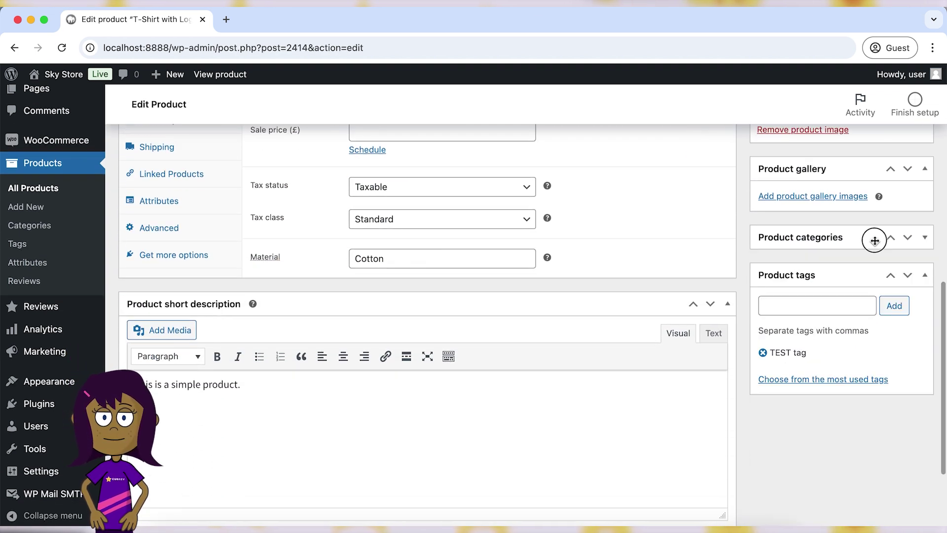
{"action": "left_click", "coordinate": [816, 239]}
{"action": "scroll", "coordinate": [814, 380], "scroll_direction": "down", "scroll_amount": 1}
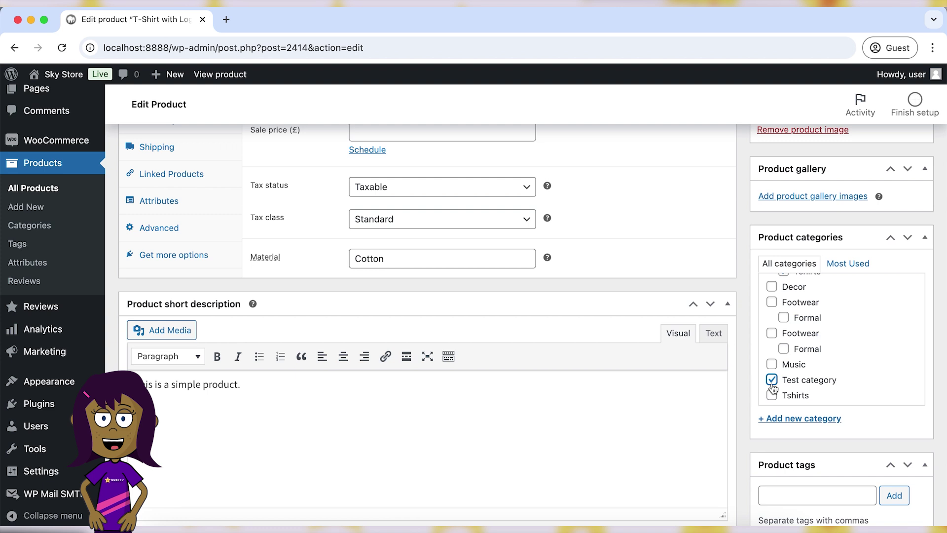
{"action": "scroll", "coordinate": [778, 390], "scroll_direction": "down", "scroll_amount": 2}
{"action": "scroll", "coordinate": [778, 391], "scroll_direction": "up", "scroll_amount": 2}
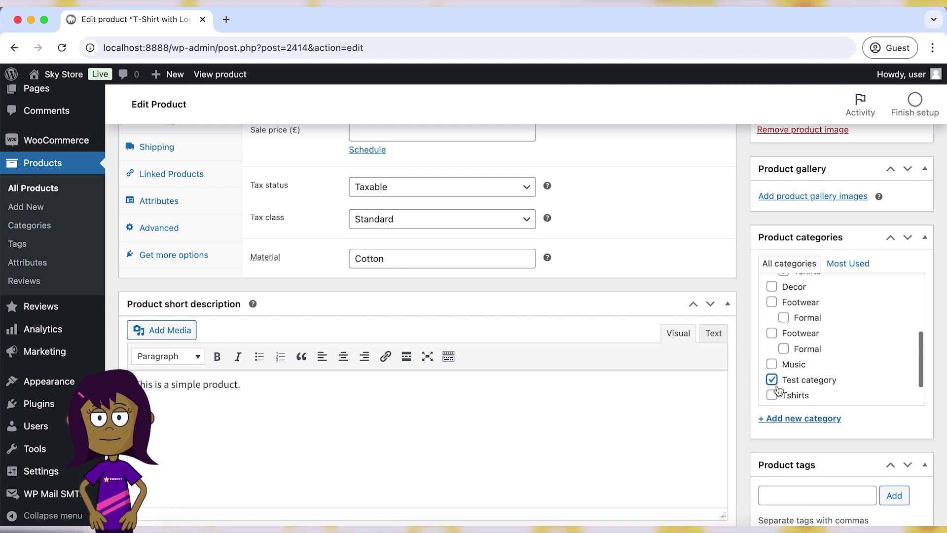
{"action": "scroll", "coordinate": [743, 366], "scroll_direction": "up", "scroll_amount": 10}
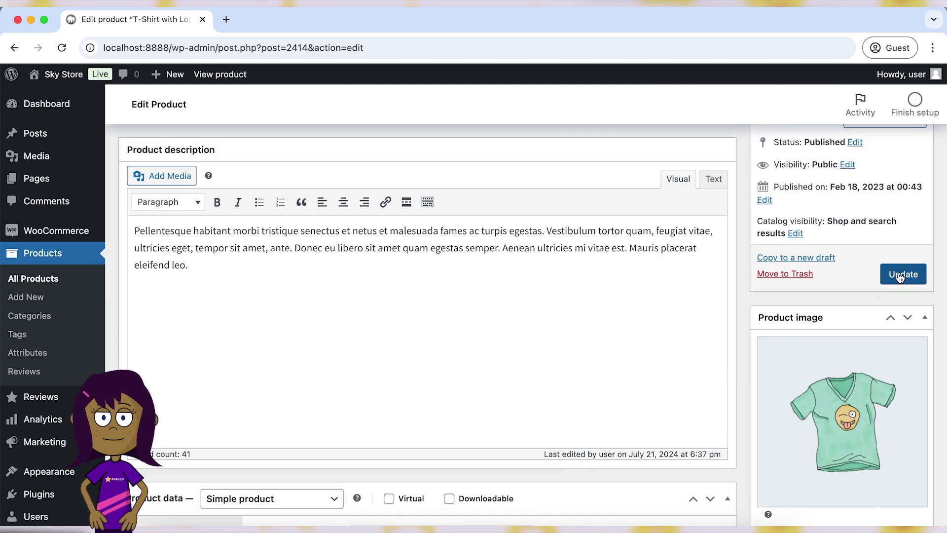
Update the product and go back to the list showing it under Test category and Tshirts.
{"action": "left_click", "coordinate": [904, 275]}
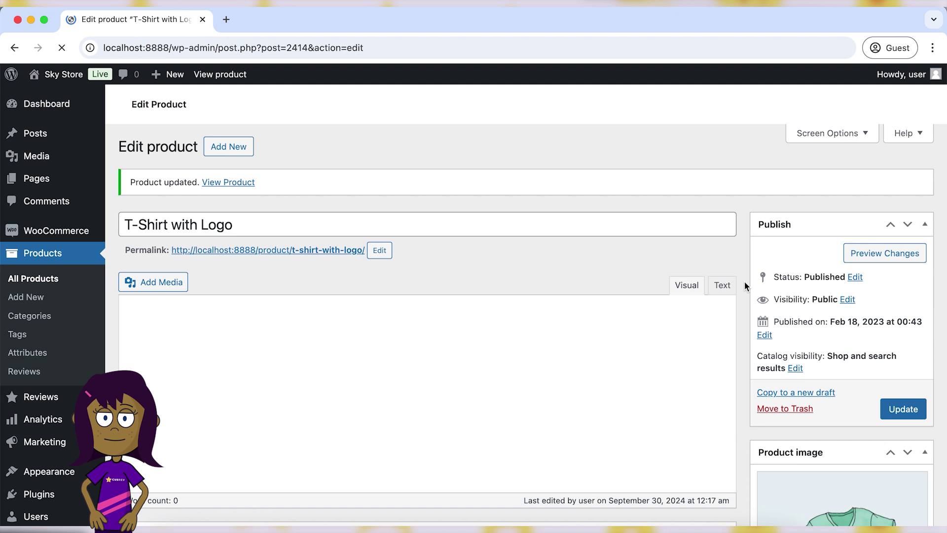
{"action": "left_click_drag", "start_coordinate": [131, 219], "coordinate": [288, 215]}
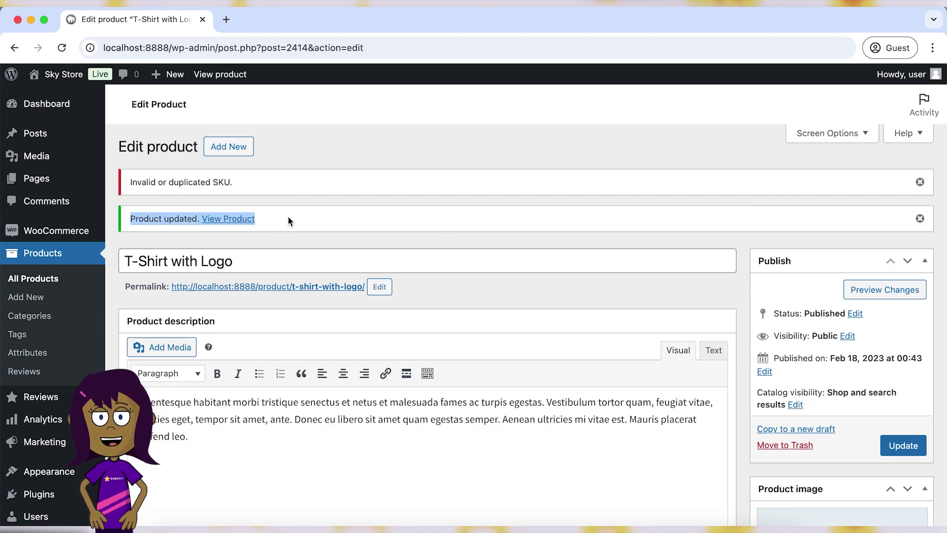
{"action": "left_click", "coordinate": [133, 234]}
{"action": "left_click", "coordinate": [33, 279]}
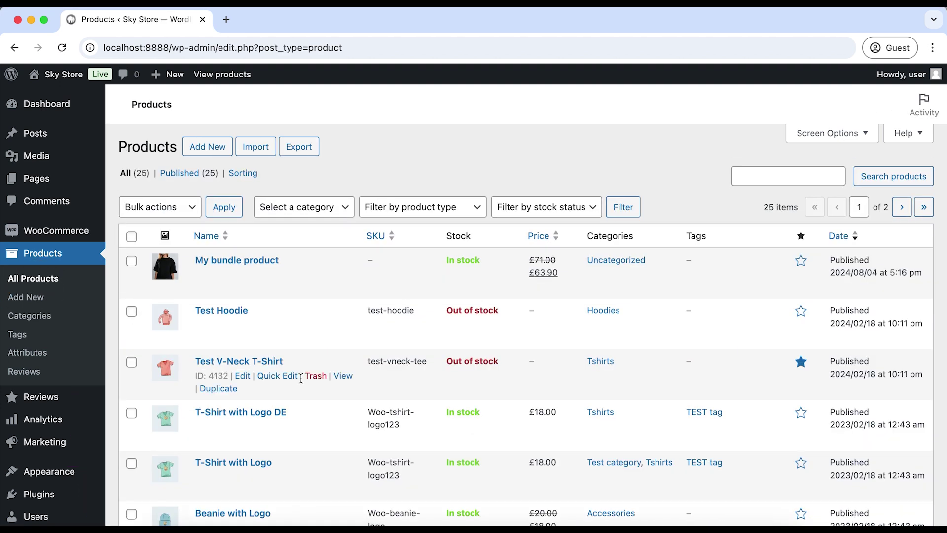
{"action": "scroll", "coordinate": [300, 377], "scroll_direction": "down", "scroll_amount": 2}
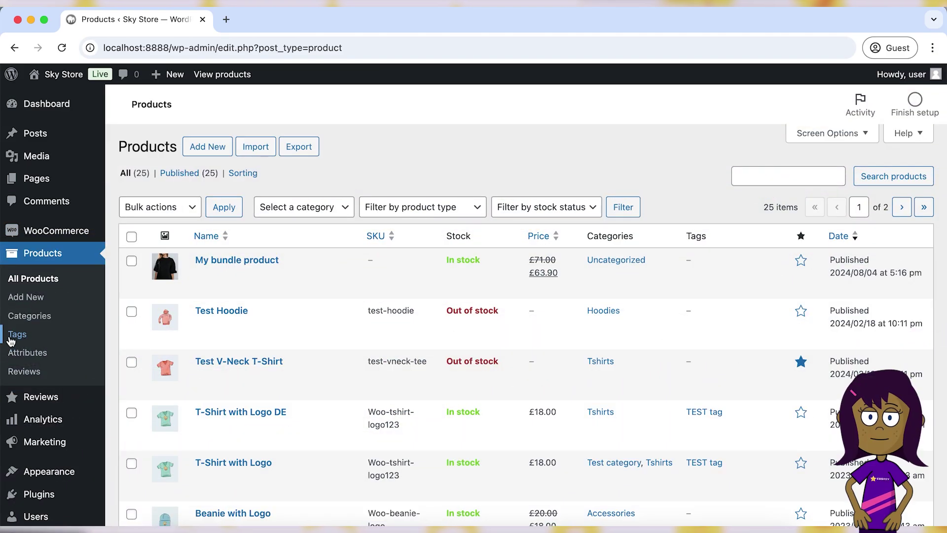
Open Product tags, listing Hoodies, Pocket and two TEST tag entries.
{"action": "left_click", "coordinate": [22, 338]}
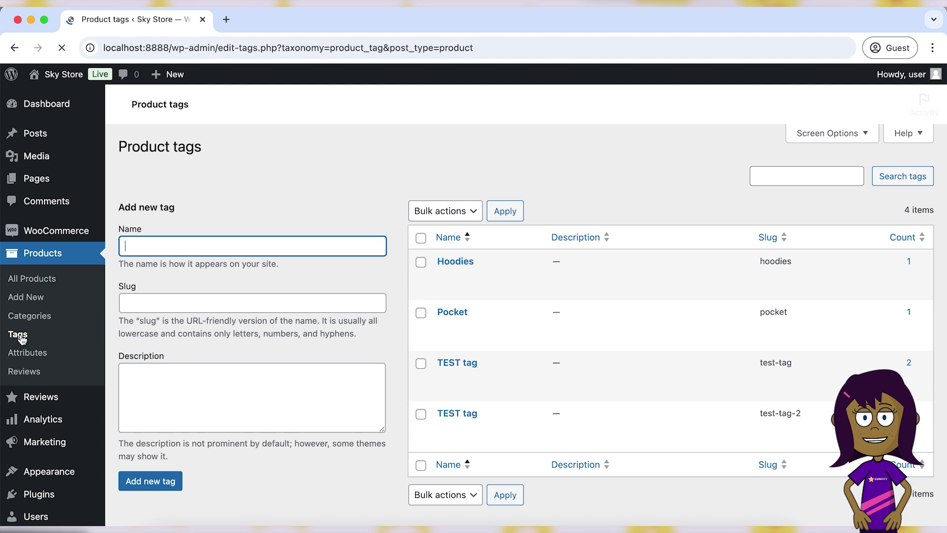
{"action": "left_click_drag", "start_coordinate": [121, 148], "coordinate": [233, 152]}
{"action": "left_click", "coordinate": [236, 157]}
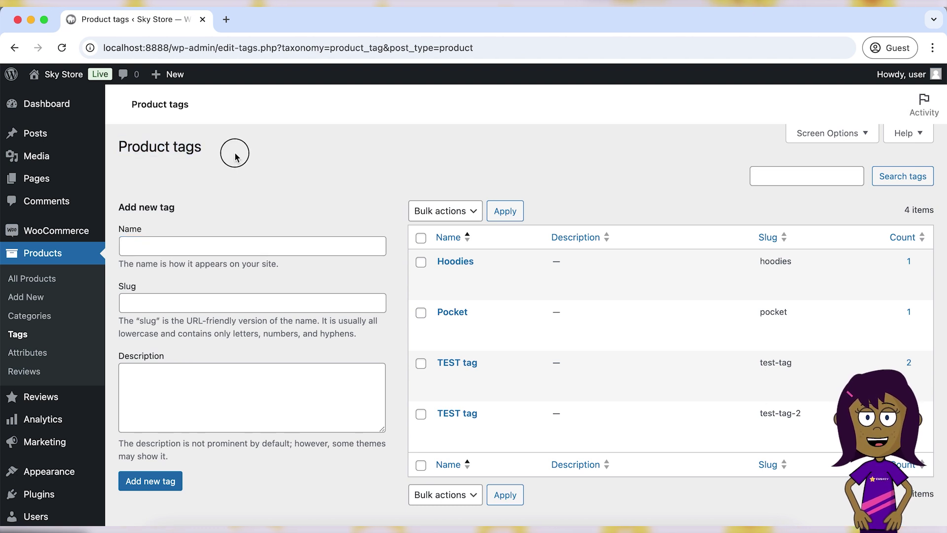
{"action": "scroll", "coordinate": [447, 311], "scroll_direction": "down", "scroll_amount": 1}
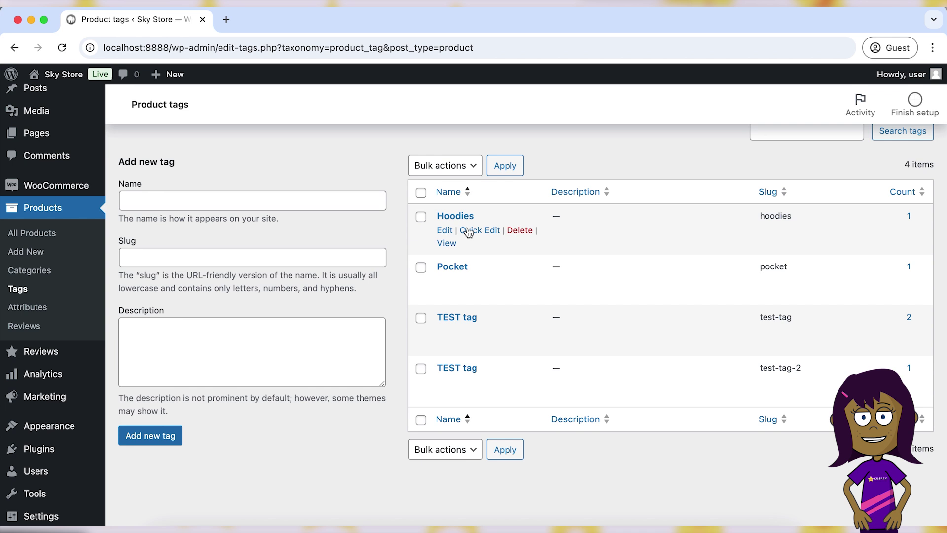
{"action": "scroll", "coordinate": [468, 233], "scroll_direction": "up", "scroll_amount": 1}
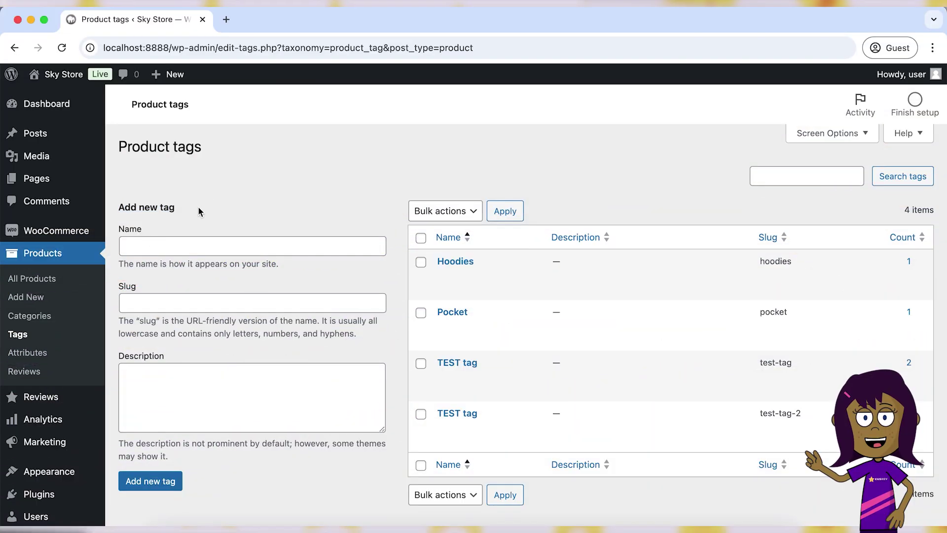
Add the tag 'New collection', slug 'new-collection', with a description about the new clothing collection.
{"action": "left_click", "coordinate": [189, 250]}
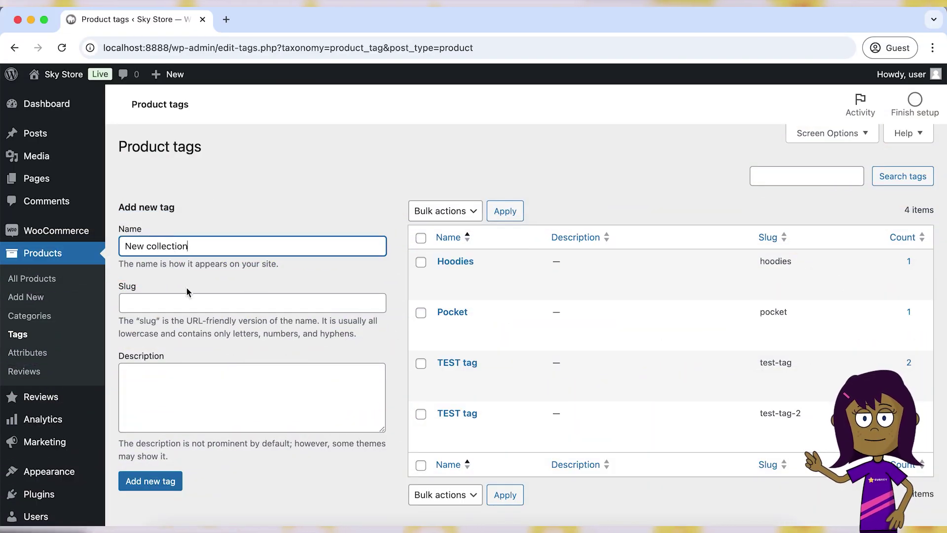
{"action": "key", "text": "Tab"}
{"action": "left_click", "coordinate": [154, 401]}
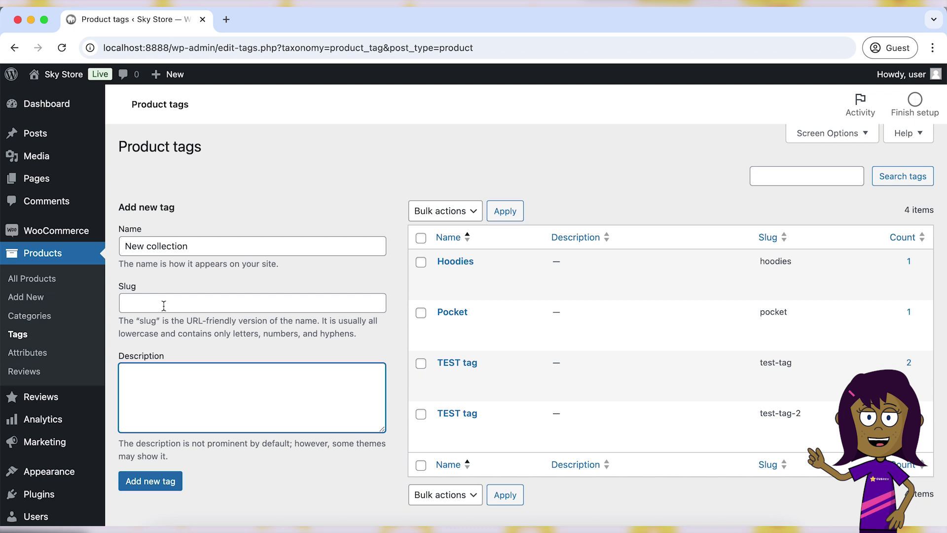
{"action": "left_click", "coordinate": [163, 304]}
{"action": "type", "text": "new-collection"}
{"action": "key", "text": "Tab"}
{"action": "type", "text": "A"}
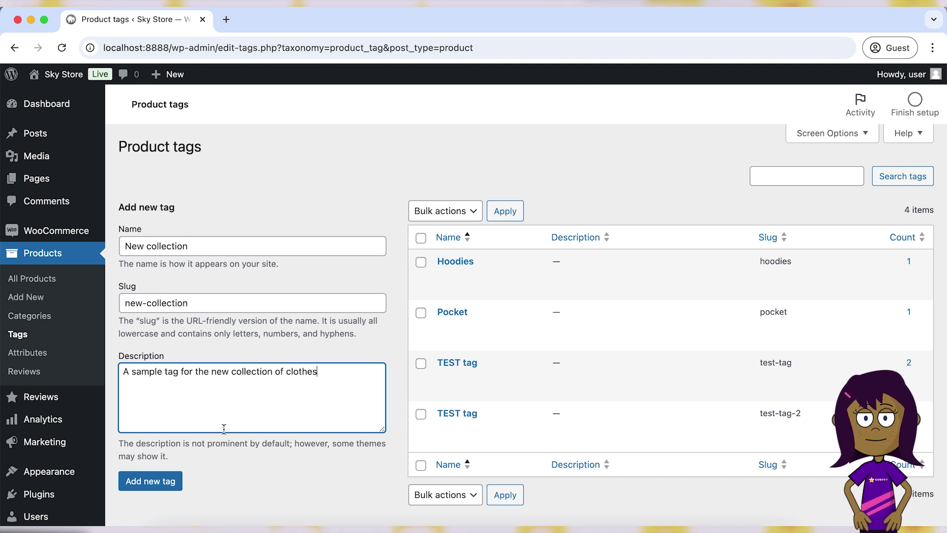
{"action": "left_click", "coordinate": [178, 487]}
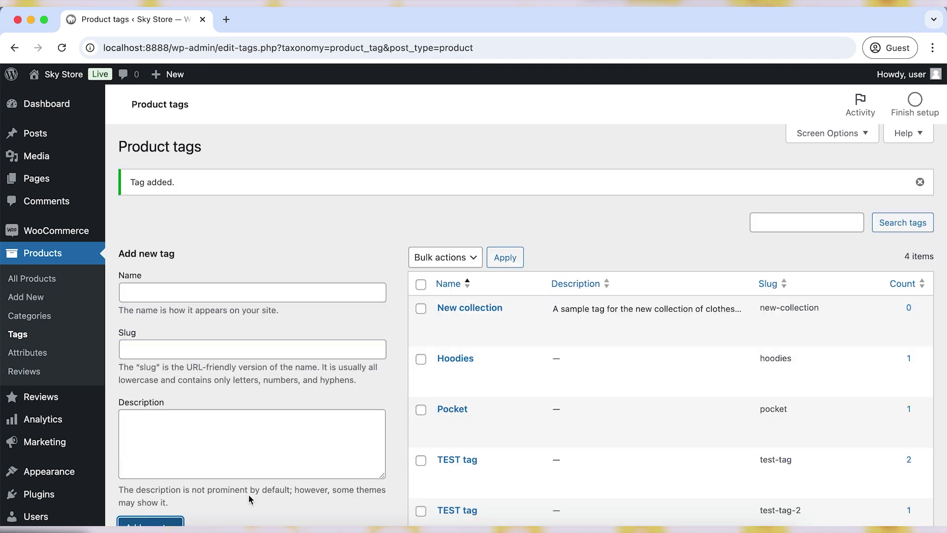
{"action": "scroll", "coordinate": [850, 247], "scroll_direction": "down", "scroll_amount": 2}
{"action": "scroll", "coordinate": [545, 310], "scroll_direction": "up", "scroll_amount": 2}
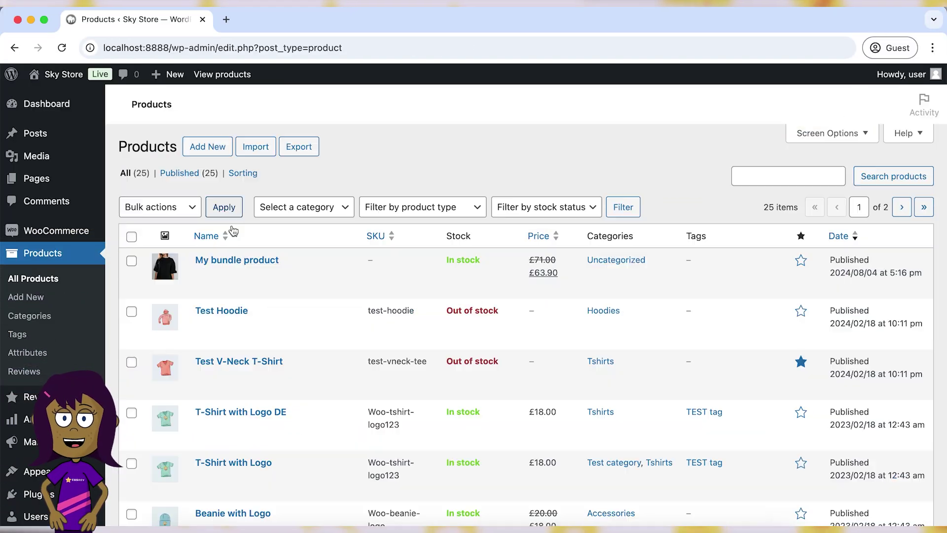
On T-Shirt with Logo, add the New collection tag, remove TEST tag, and update.
{"action": "left_click", "coordinate": [242, 435]}
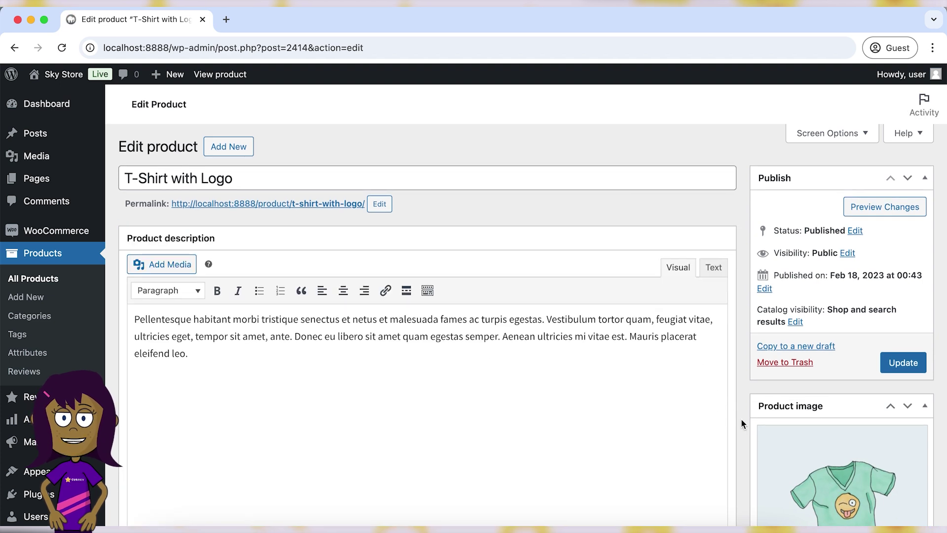
{"action": "scroll", "coordinate": [741, 419], "scroll_direction": "down", "scroll_amount": 5}
{"action": "scroll", "coordinate": [742, 419], "scroll_direction": "down", "scroll_amount": 9}
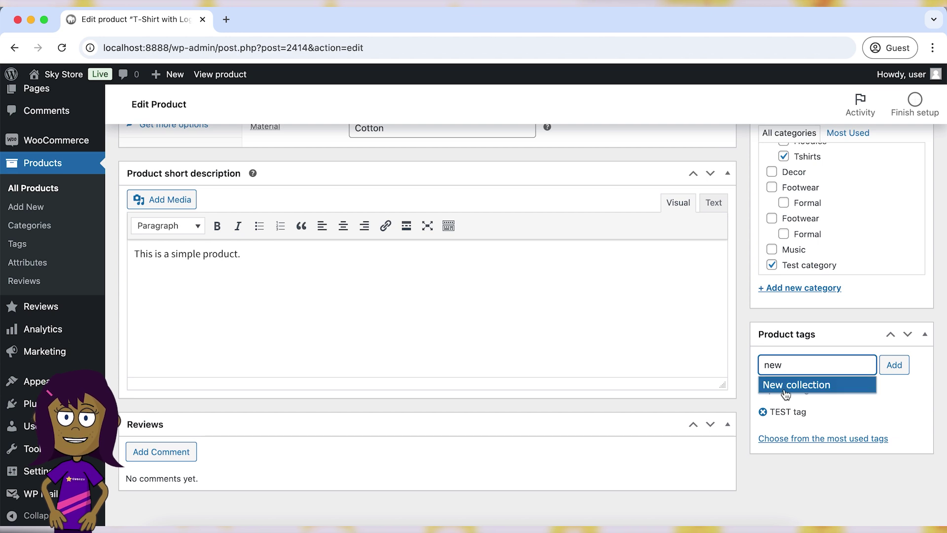
{"action": "left_click", "coordinate": [816, 390]}
{"action": "left_click", "coordinate": [894, 364]}
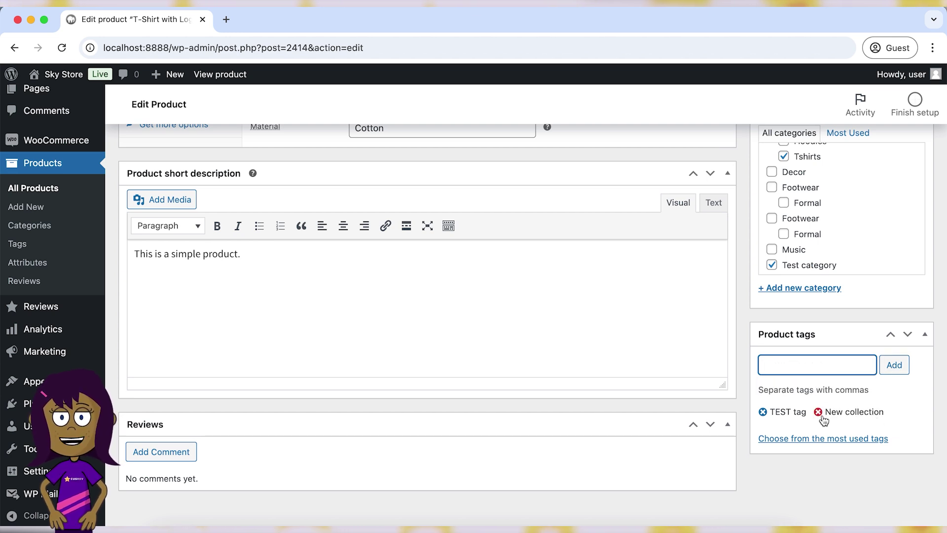
{"action": "left_click", "coordinate": [763, 412]}
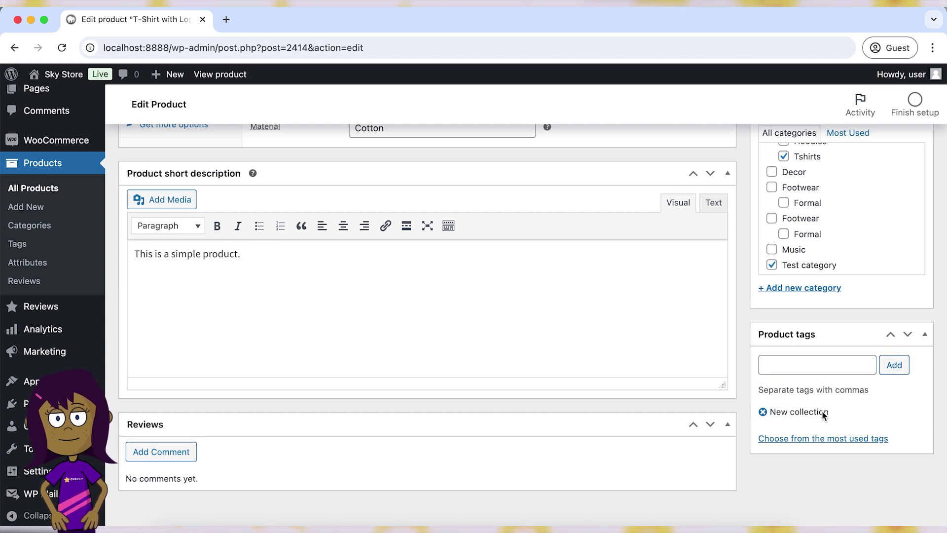
{"action": "scroll", "coordinate": [750, 364], "scroll_direction": "up", "scroll_amount": 10}
{"action": "left_click", "coordinate": [901, 279]}
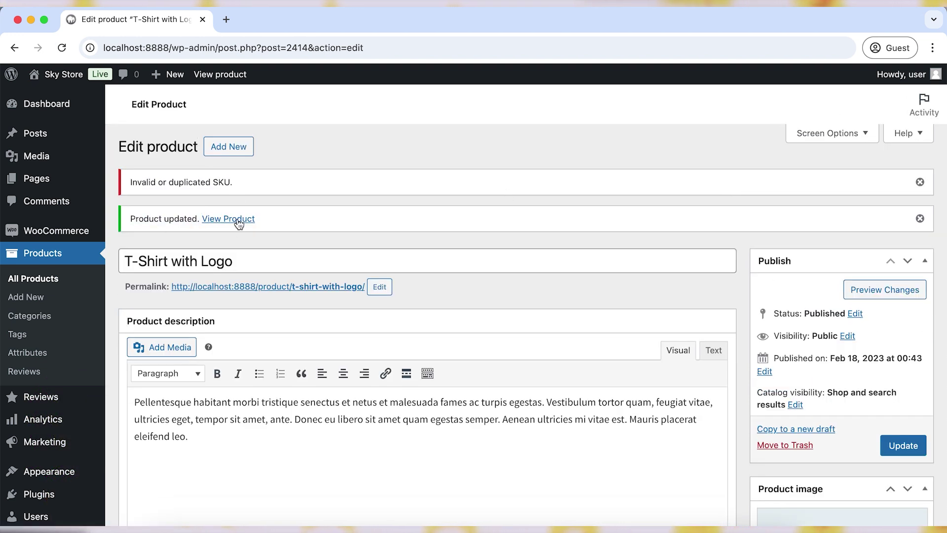
Return to All Products and check T-Shirt with Logo now shows New collection.
{"action": "left_click", "coordinate": [36, 280]}
{"action": "left_click_drag", "start_coordinate": [195, 364], "coordinate": [284, 368]}
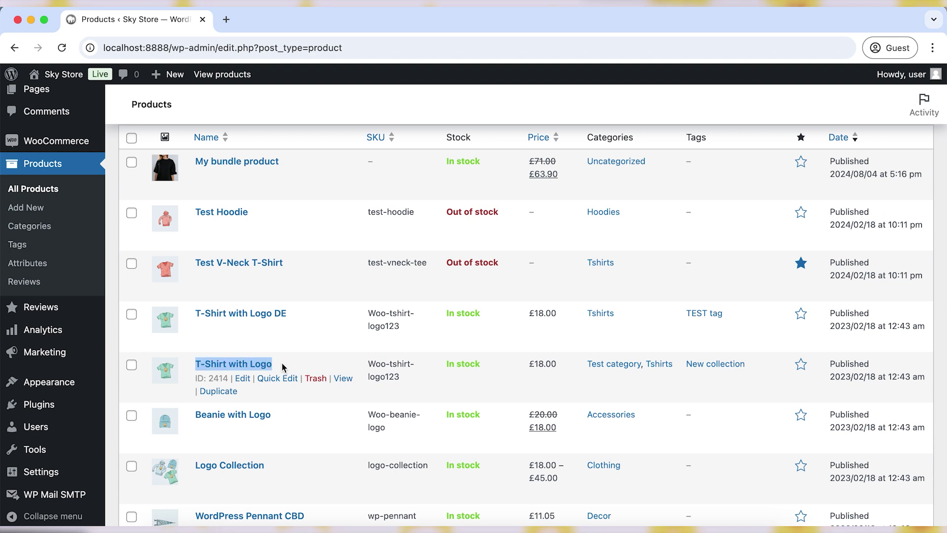
{"action": "left_click_drag", "start_coordinate": [754, 366], "coordinate": [686, 365]}
{"action": "scroll", "coordinate": [717, 225], "scroll_direction": "up", "scroll_amount": 2}
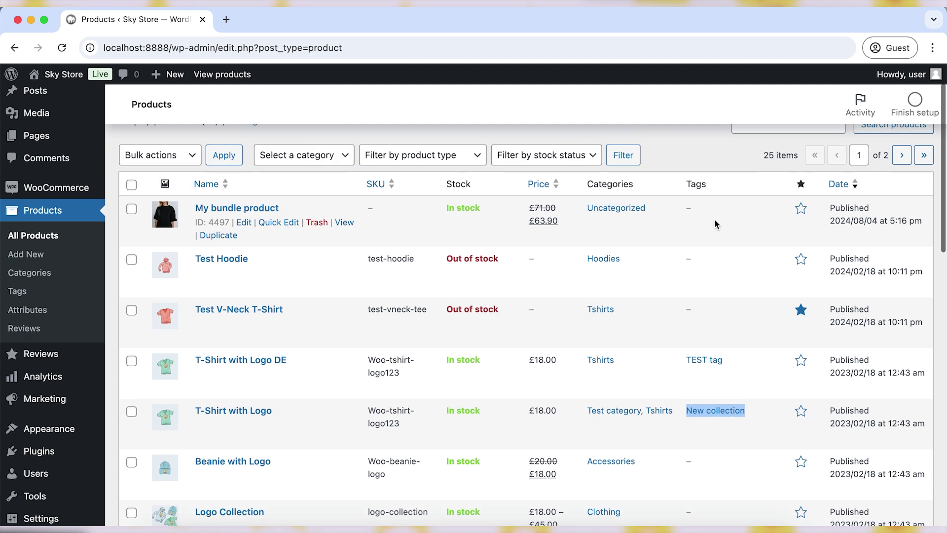